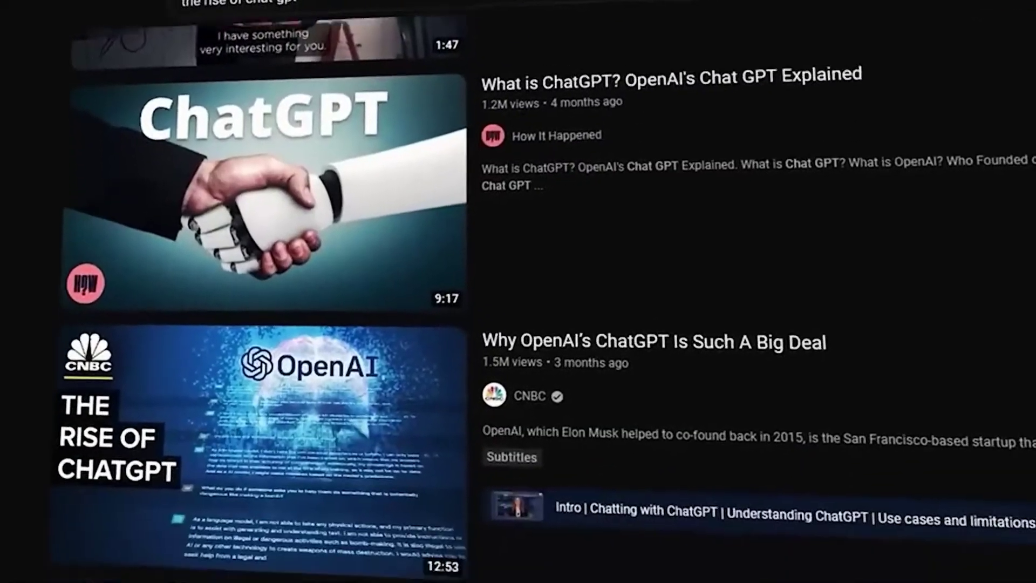
pyautogui.scroll(-3, 518, 291)
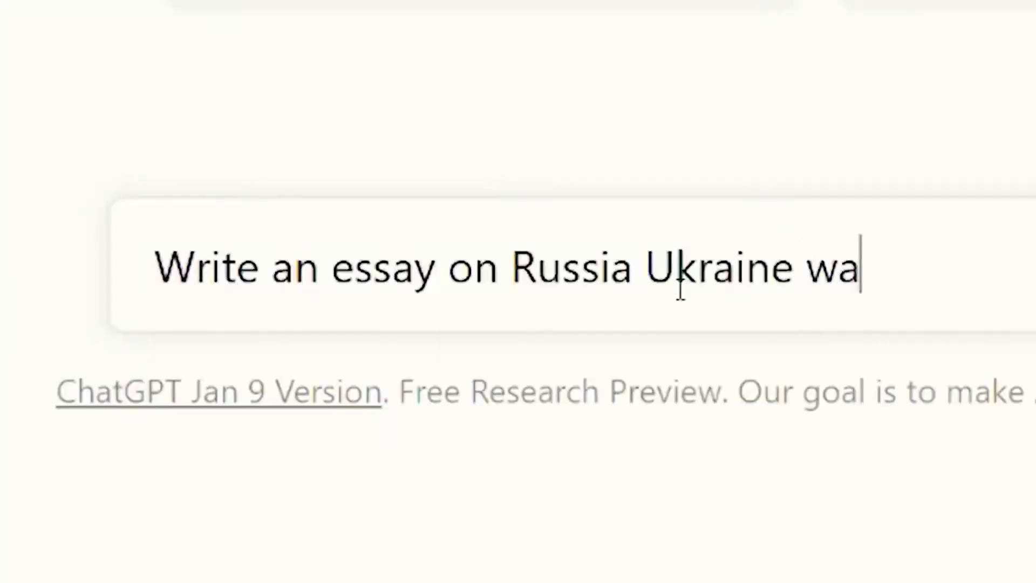
# - Scroll the ChatGPT explainer results, then submit a Shakespeare-style poem prompt about pineapple on pizza
pyautogui.write('r')
pyautogui.press('Return')
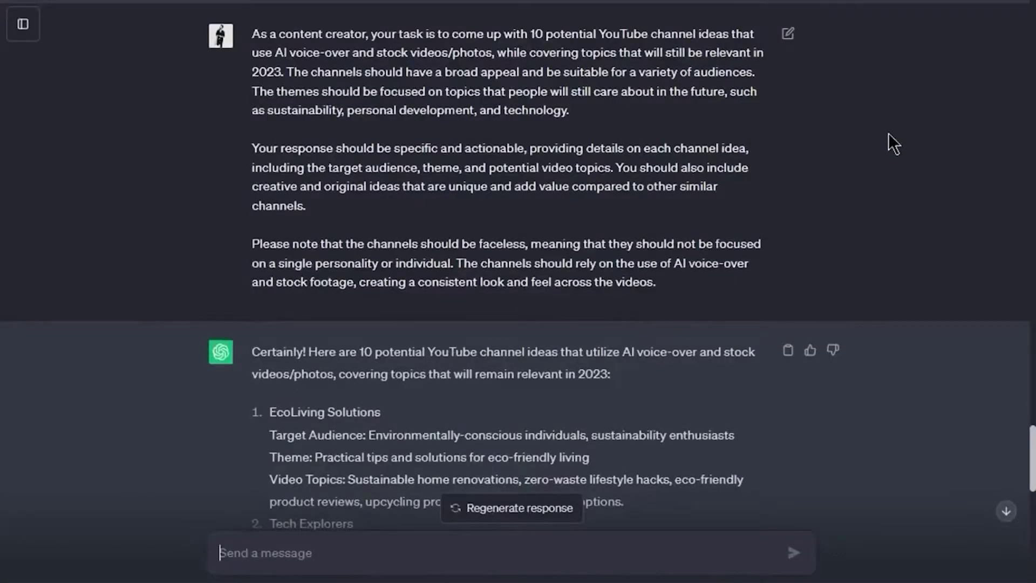
# - Reopen the 'Sydney Property for Sale' conversation from the ChatGPT sidebar
pyautogui.scroll(-3, 888, 133)
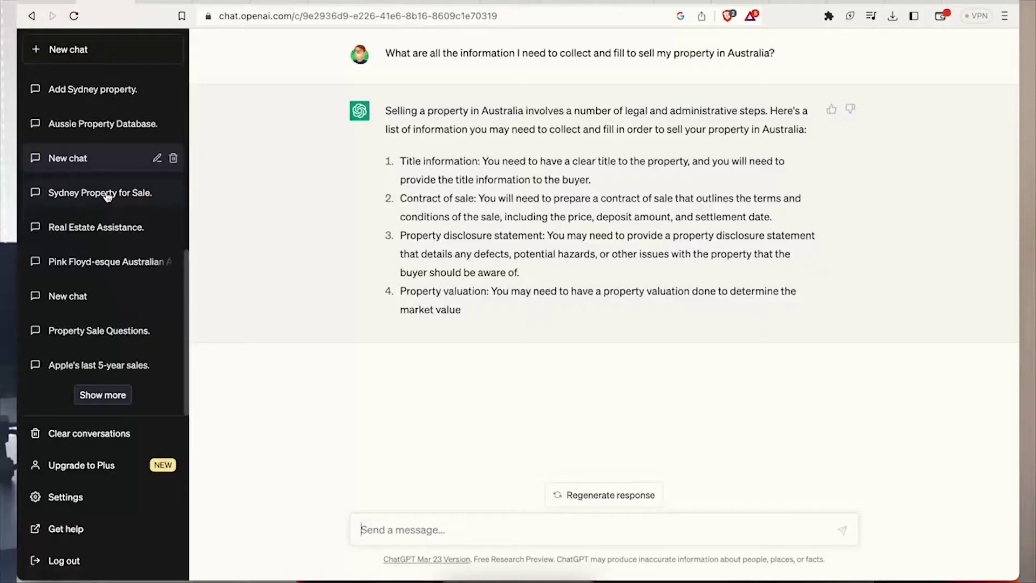
pyautogui.click(107, 195)
pyautogui.scroll(2, 385, 280)
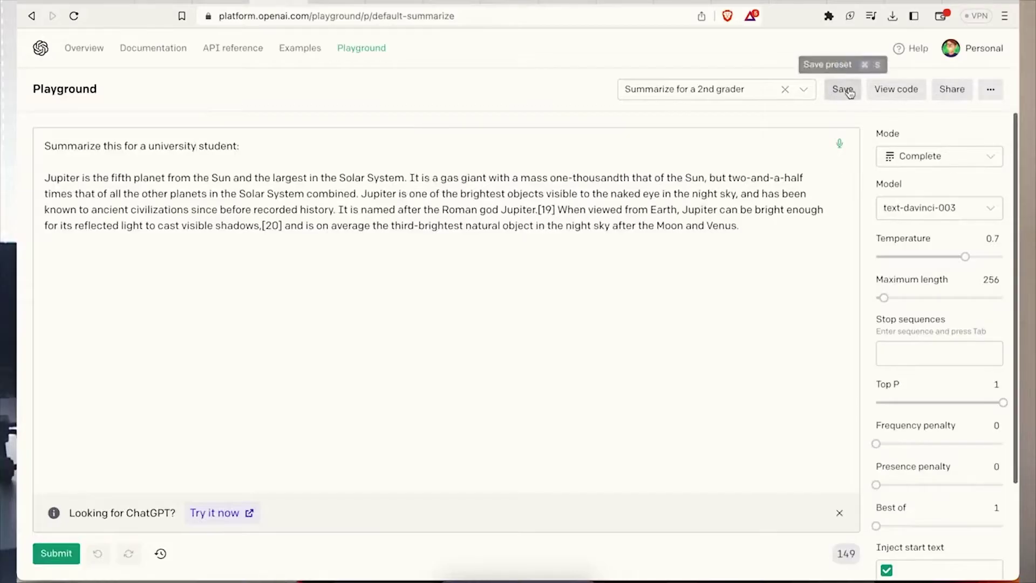
# - Save the Playground summarize settings as a new preset and review the page
pyautogui.click(843, 90)
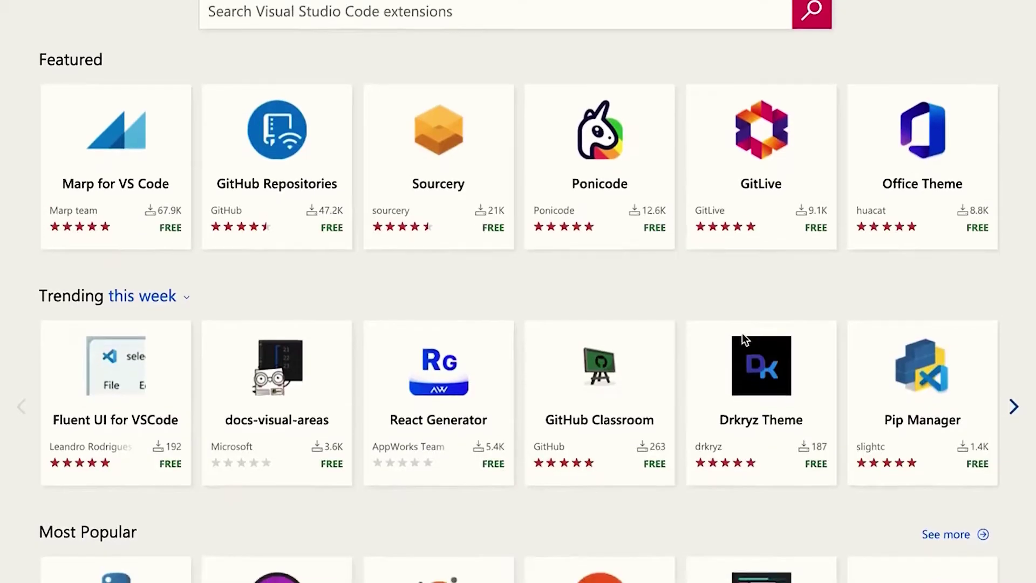
pyautogui.scroll(-3, 743, 333)
pyautogui.scroll(-2, 743, 332)
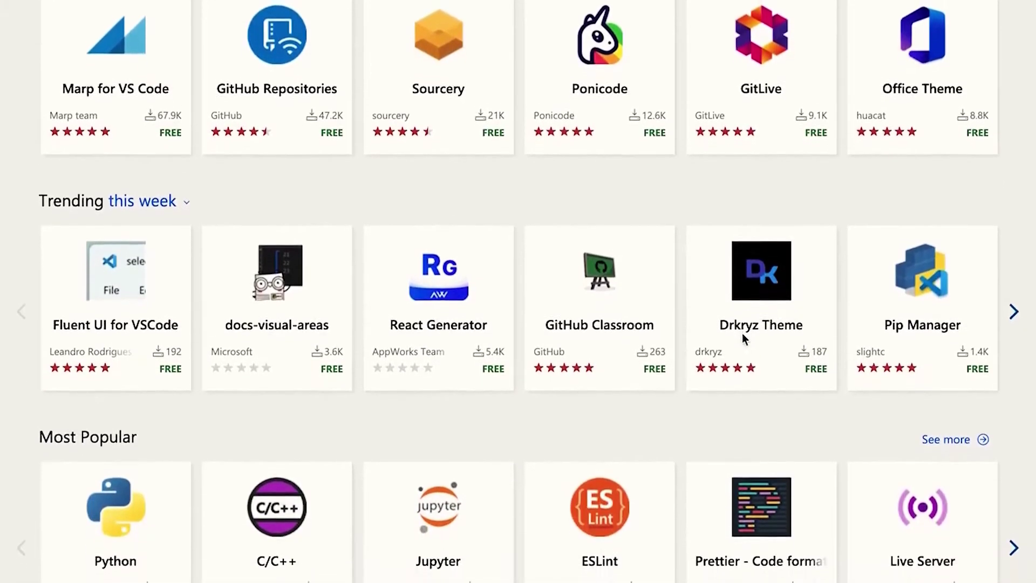
pyautogui.scroll(-2, 742, 340)
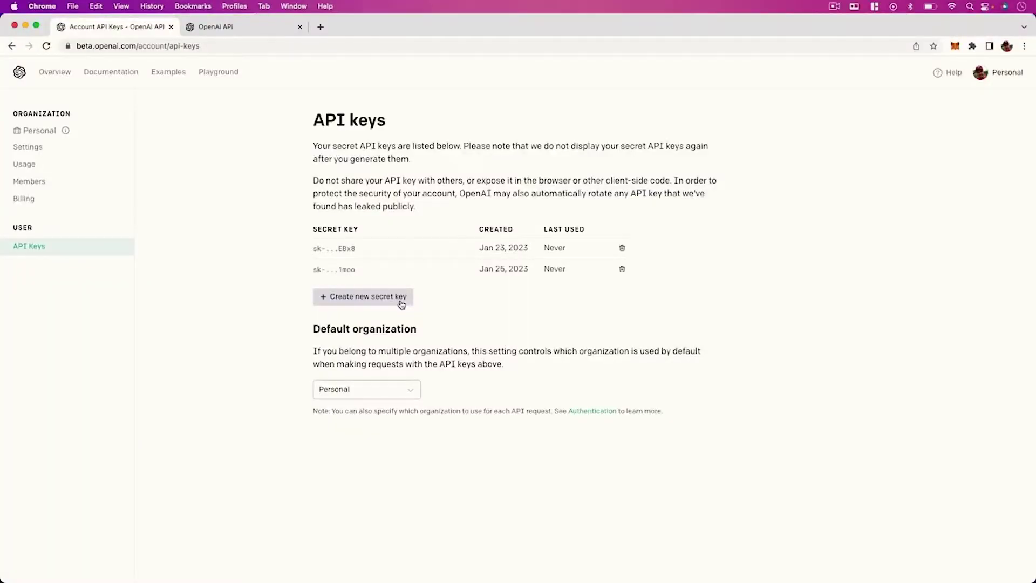
# - Begin a model = '' setting on line 6 of the OpenAI demo script
pyautogui.press('super+Tab')
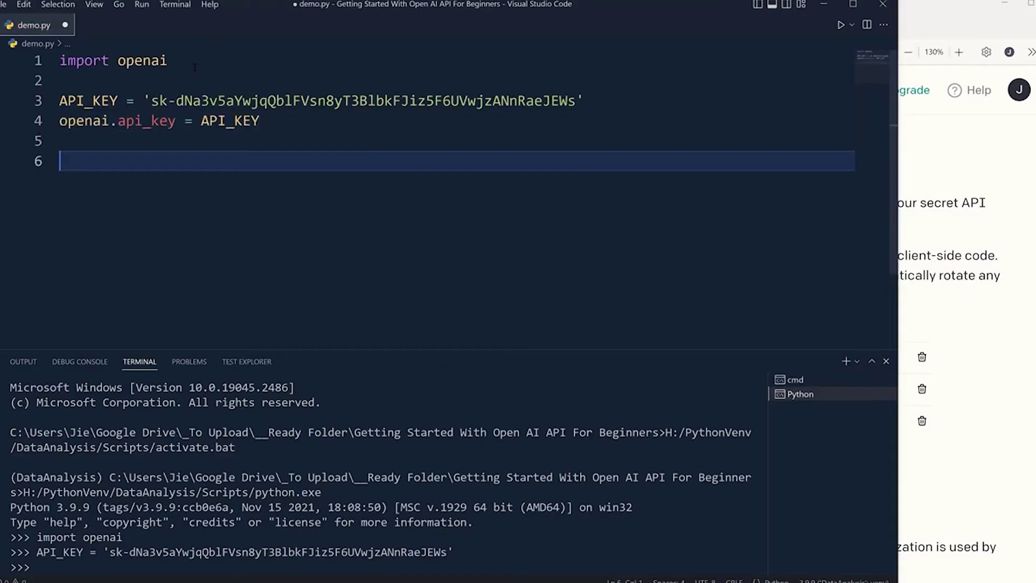
pyautogui.write("model = '")
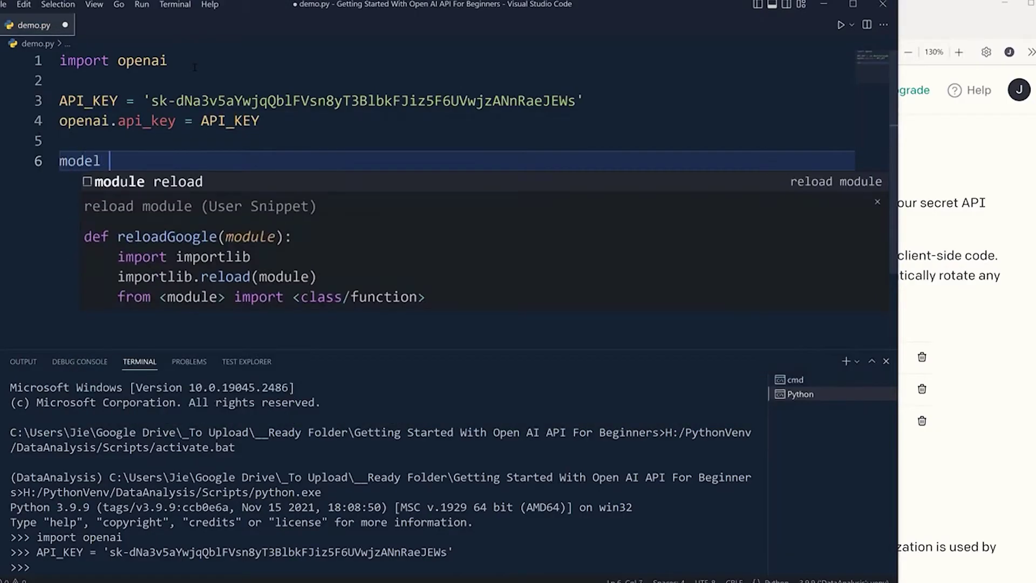
pyautogui.click(933, 208)
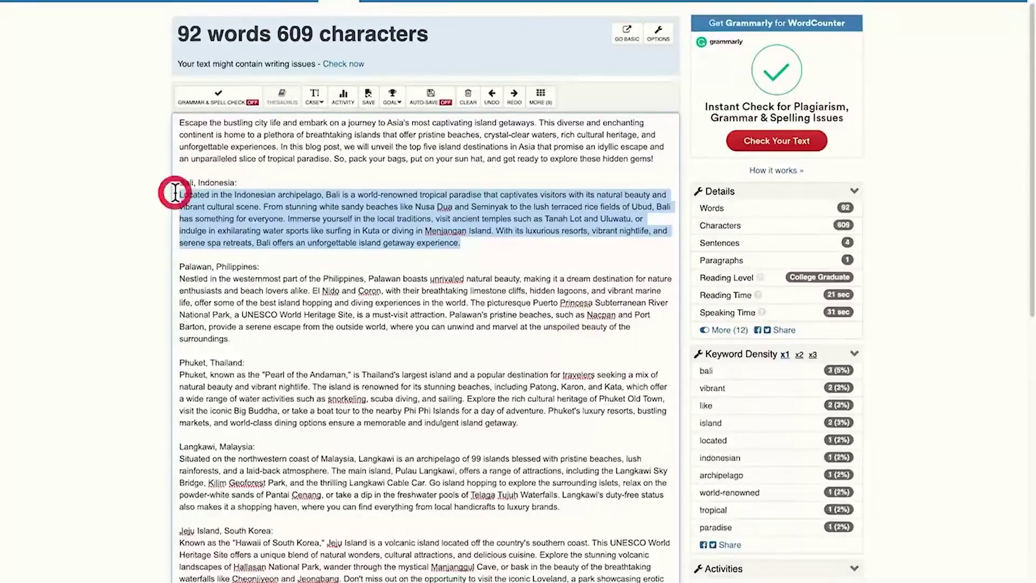
# - Paste and send the prompt for five beginner photography video ideas in India to GPT-4
pyautogui.hotkey('ctrl', 'v')
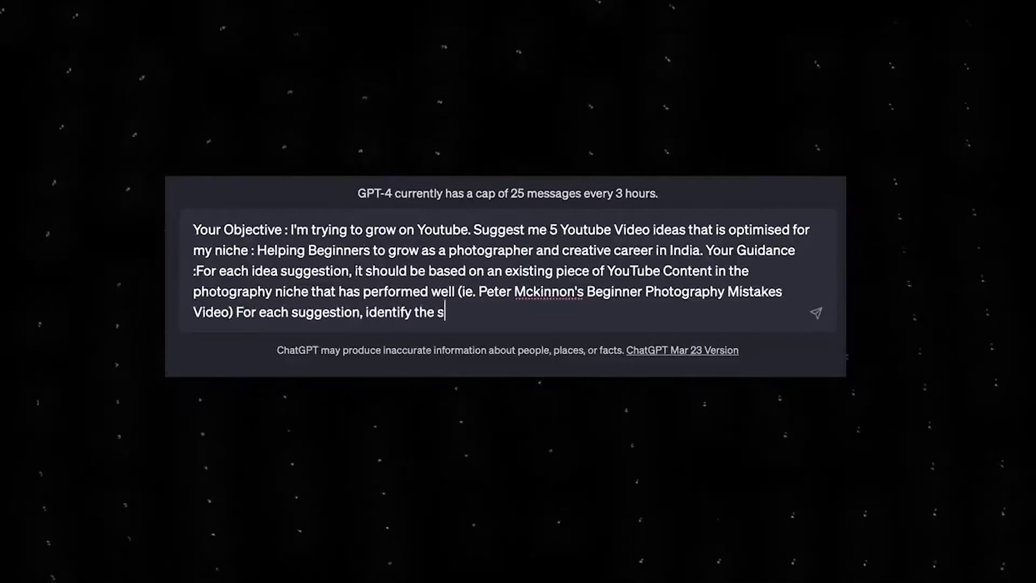
pyautogui.press('Return')
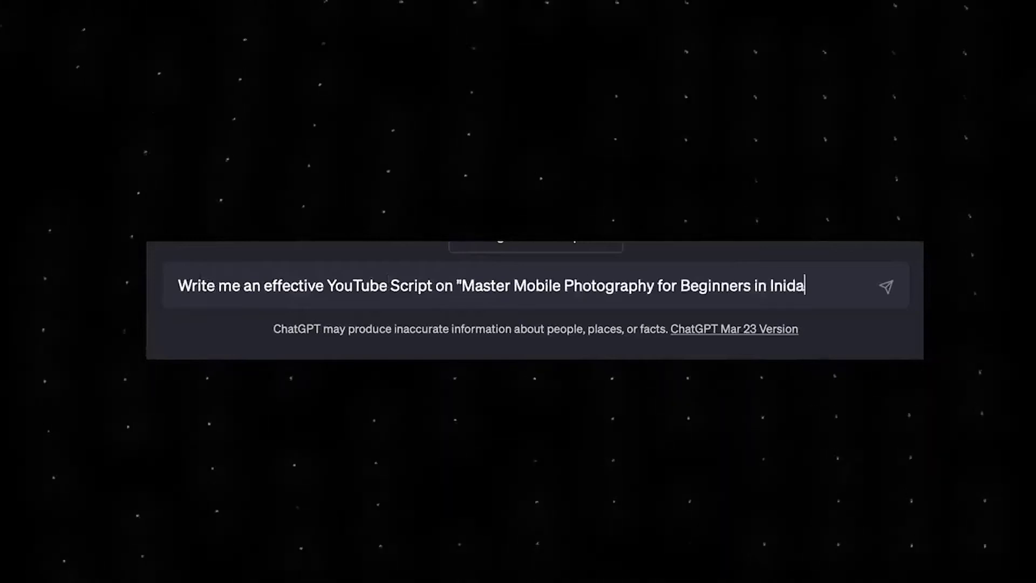
# - Complete pivot_table with columns='Product line' and values='Total', then add an aggfunc= argument
pyautogui.write('has all the element')
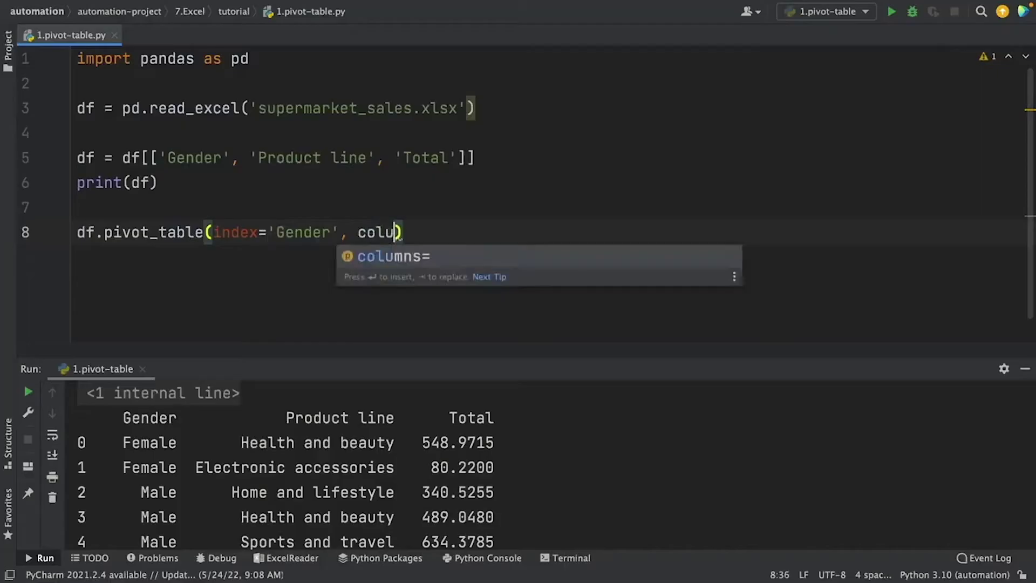
pyautogui.write("mns='Product line', ")
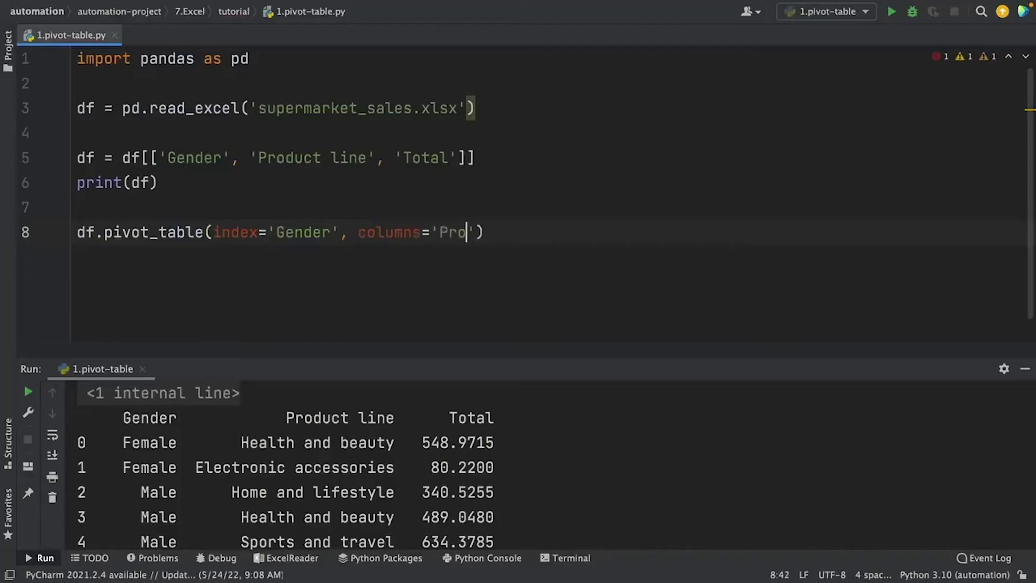
pyautogui.write('values=')
pyautogui.hotkey('ctrl', 'shift', 'Left')
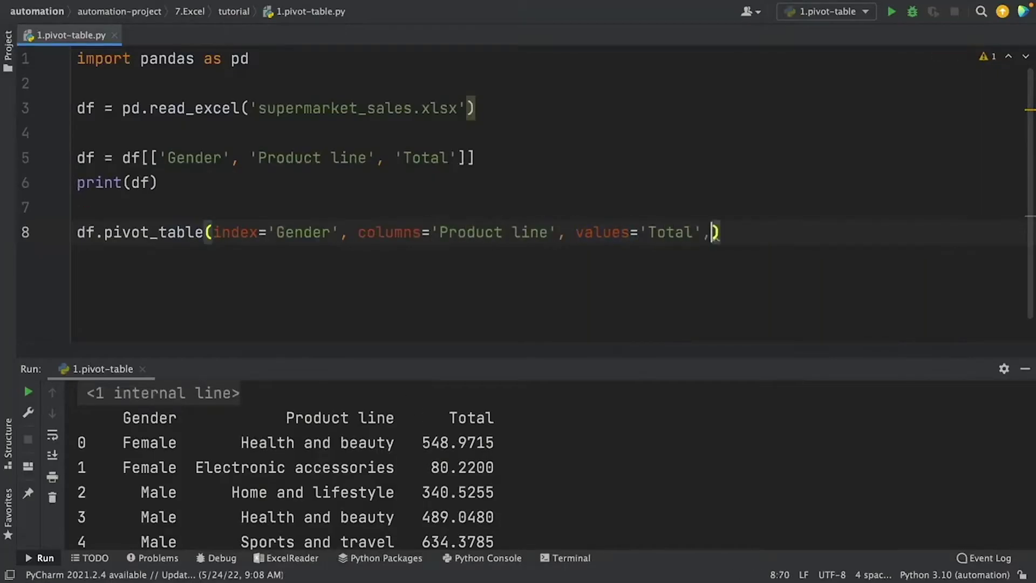
pyautogui.write('aggf')
pyautogui.press('Return')
pyautogui.write("'")
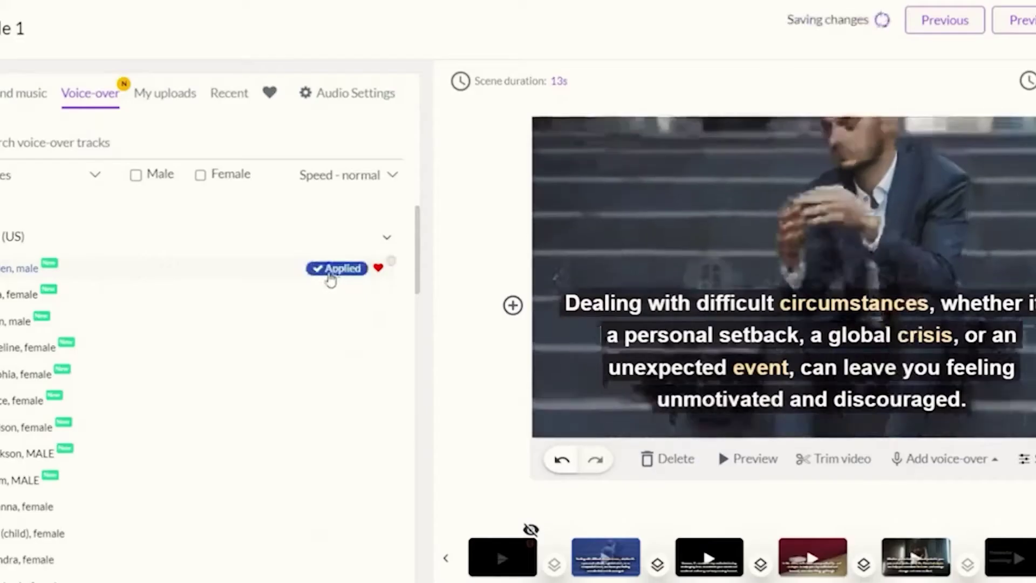
# - Set the SUMMER NIGHTS title to Lemon/Milk at size 102 and play it back
pyautogui.click(160, 98)
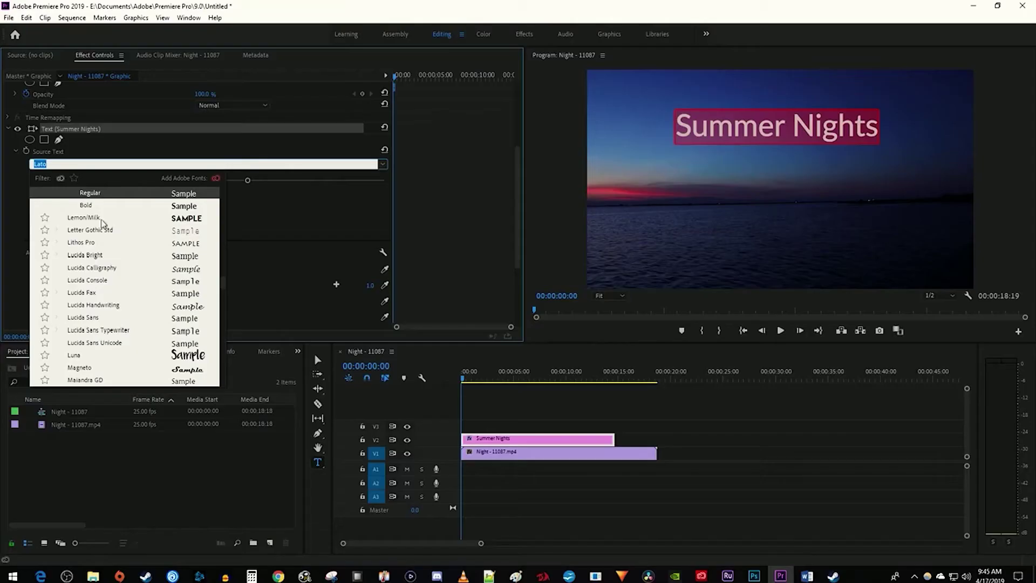
pyautogui.click(86, 218)
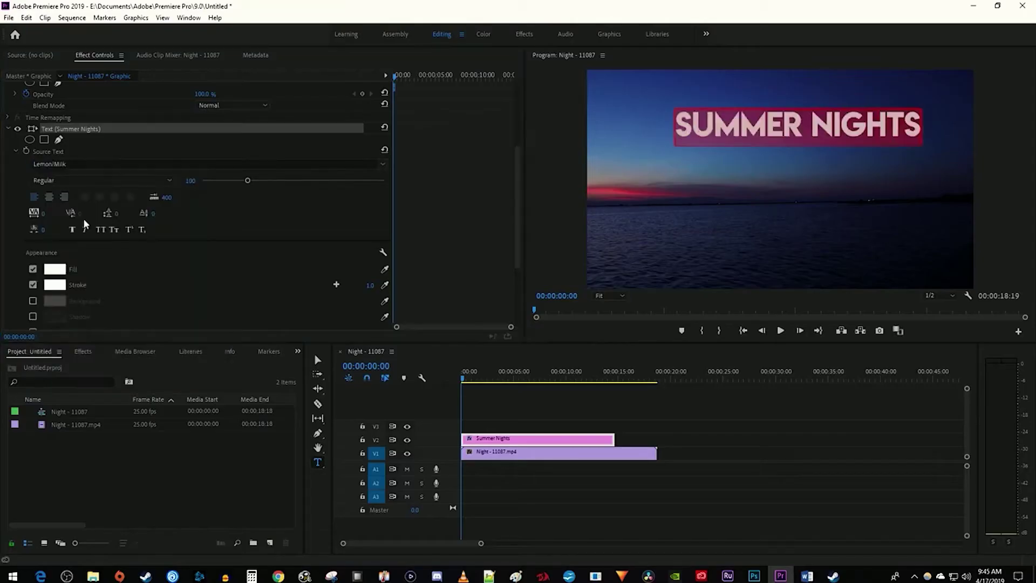
pyautogui.moveTo(248, 180); pyautogui.dragTo(248, 180)
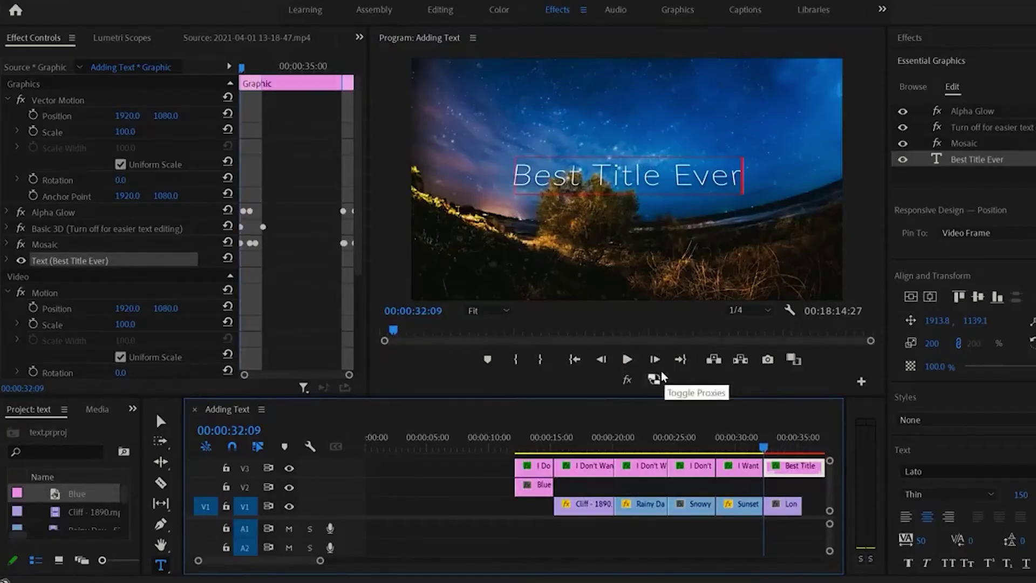
pyautogui.click(632, 361)
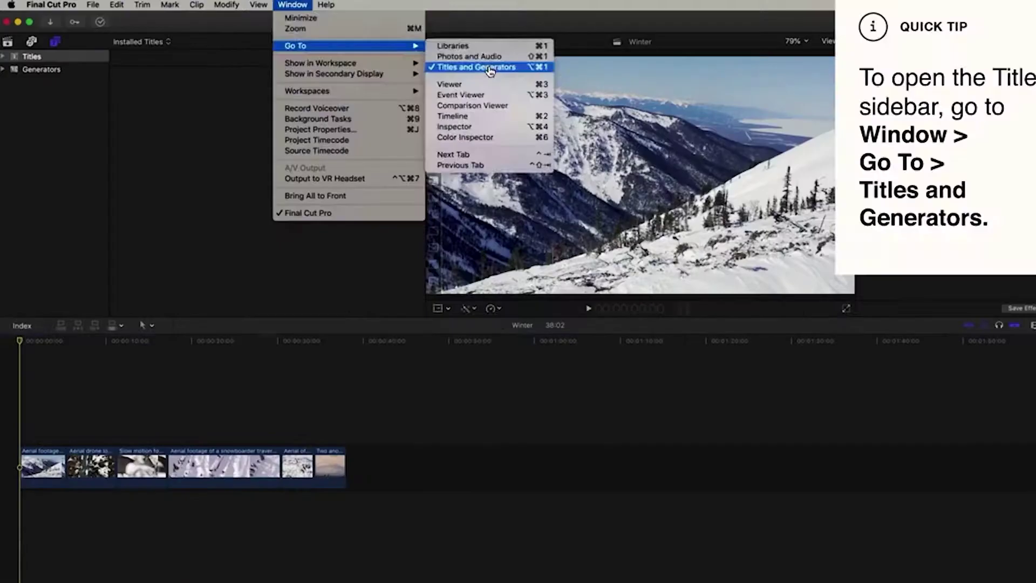
# - Browse the Installed Titles templates in the Titles and Generators browser
pyautogui.click(474, 65)
pyautogui.scroll(-3, 422, 88)
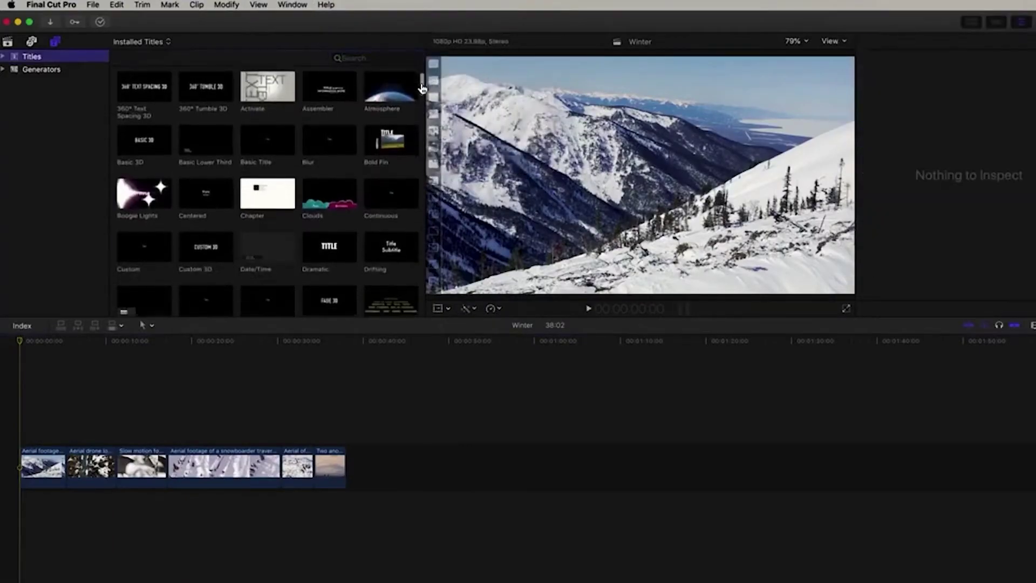
pyautogui.scroll(-3, 422, 88)
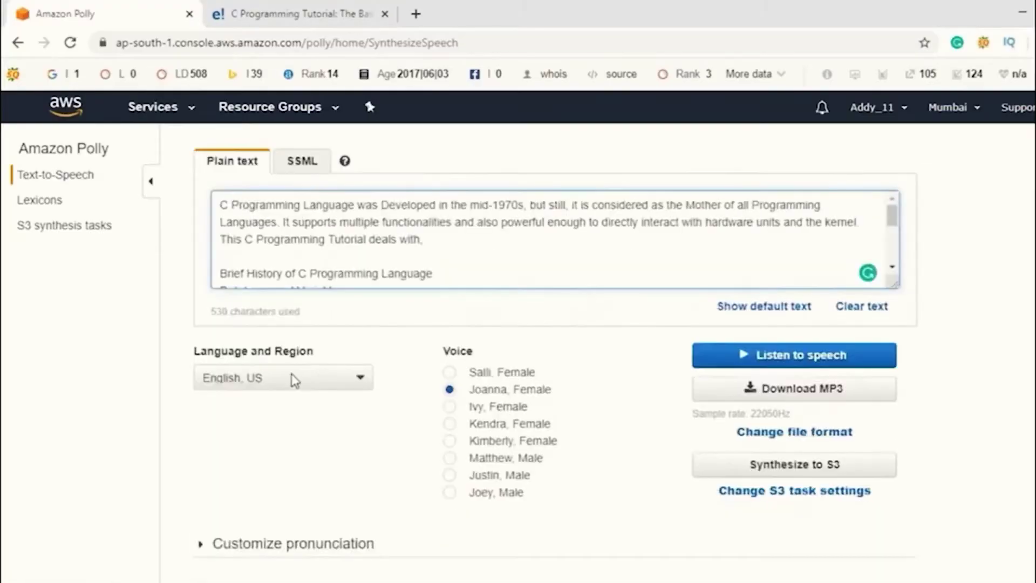
pyautogui.click(293, 378)
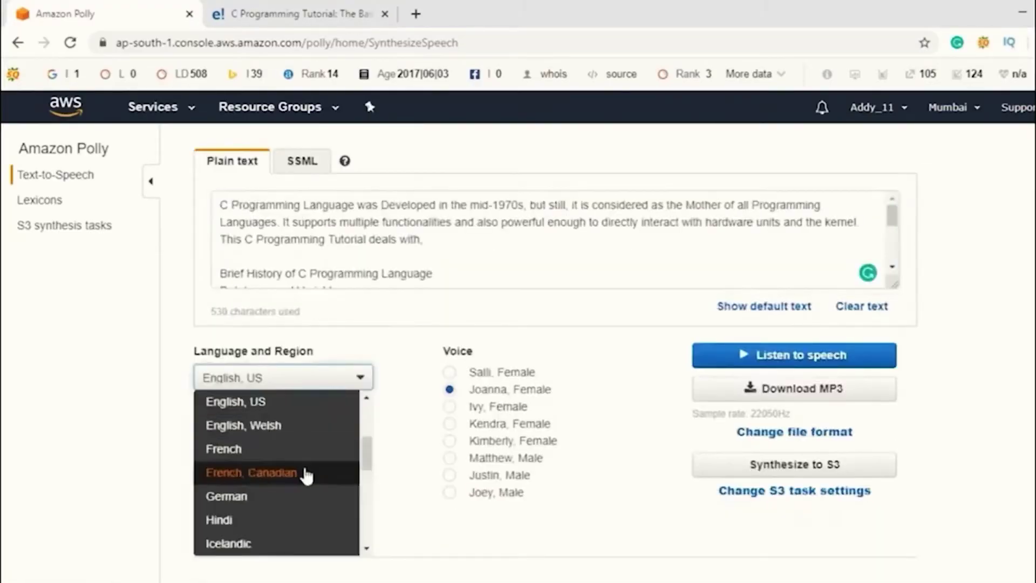
pyautogui.scroll(-2, 305, 475)
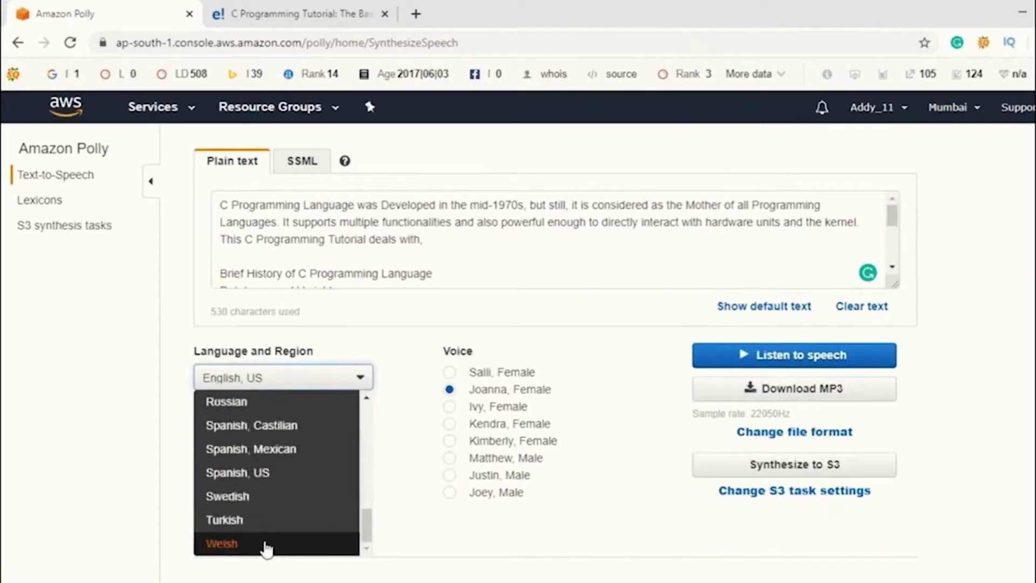
pyautogui.scroll(10, 258, 531)
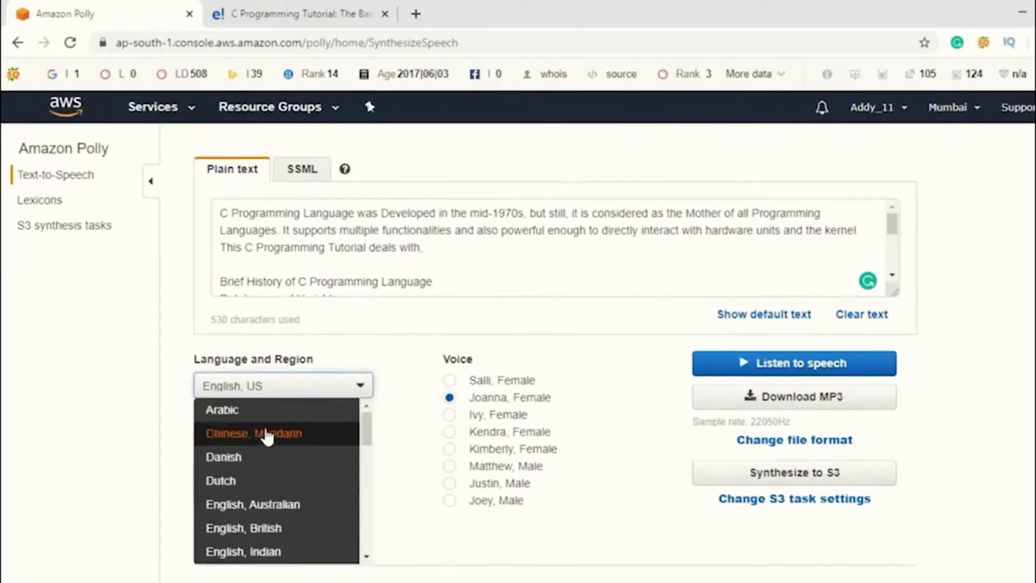
pyautogui.scroll(3, 170, 494)
pyautogui.scroll(-4, 159, 494)
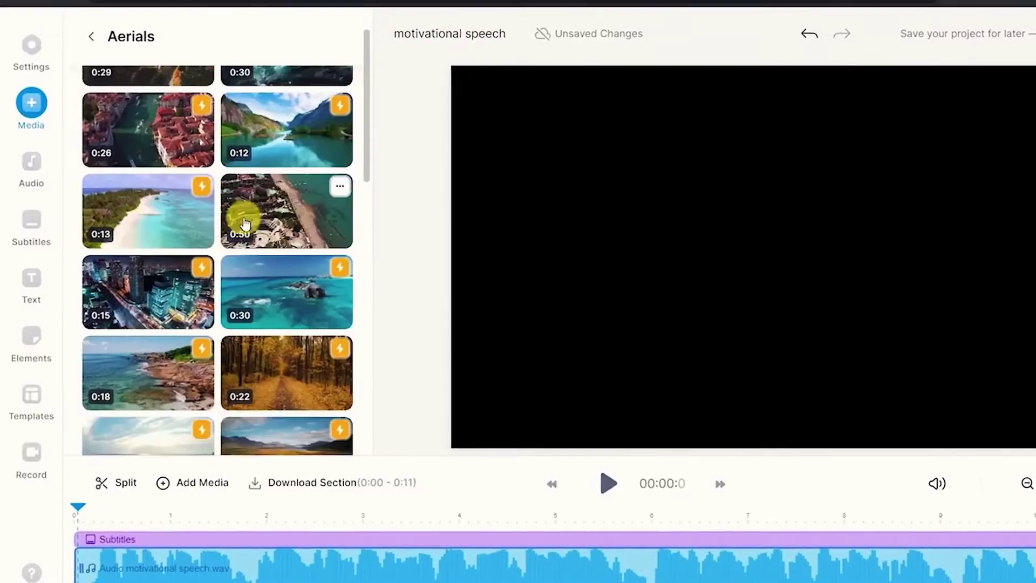
# - Preview the 0:29 aerial canyon clip in Media > Aerials and add it to the video
pyautogui.scroll(-6, 245, 221)
pyautogui.scroll(10, 247, 321)
pyautogui.click(205, 78)
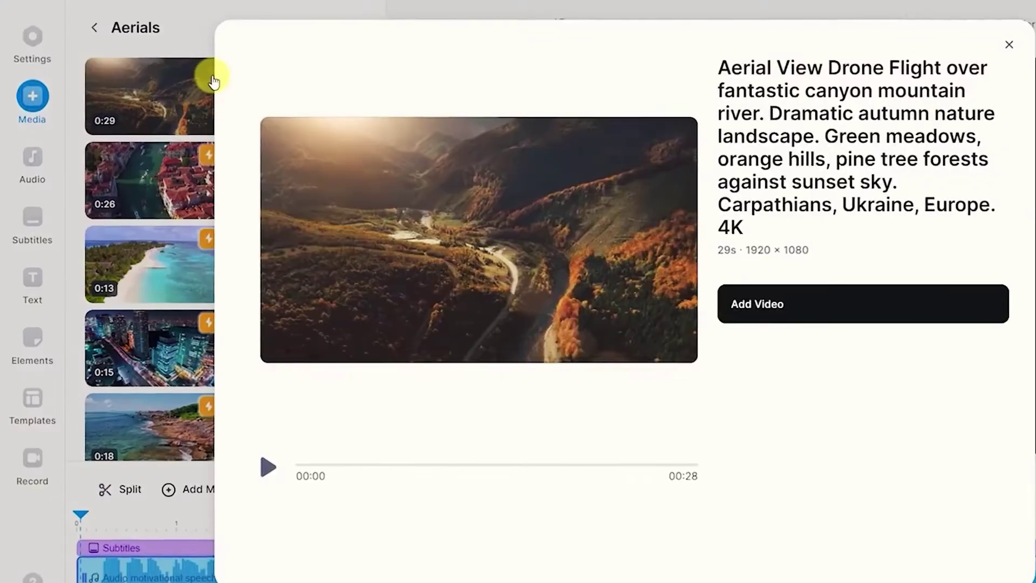
pyautogui.click(787, 306)
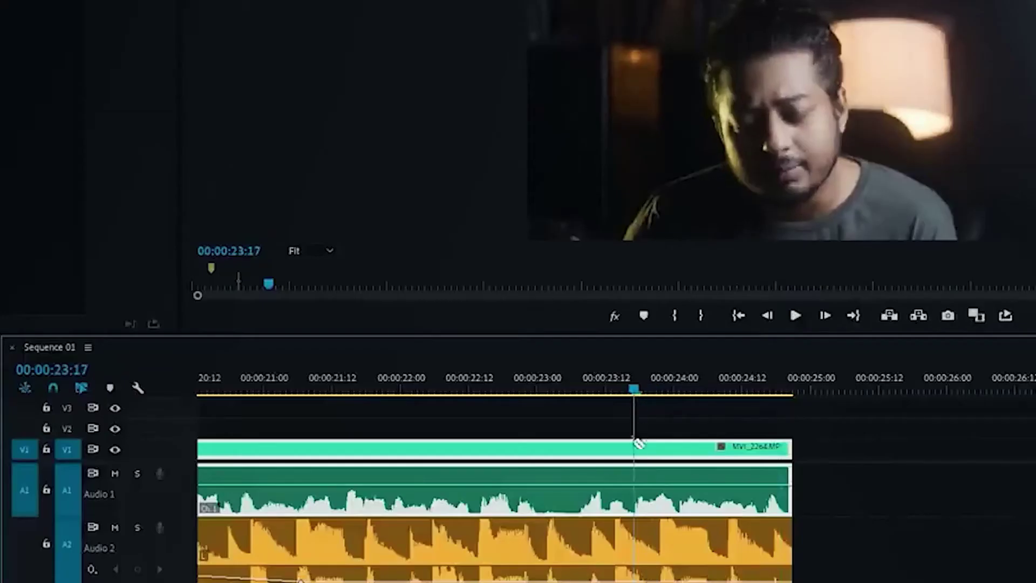
# - Delete the right-hand clip portion, ripple-delete its gap, and stack a second Lumetri Color above the first
pyautogui.click(737, 471)
pyautogui.press('Delete')
pyautogui.rightClick(740, 474)
pyautogui.click(779, 480)
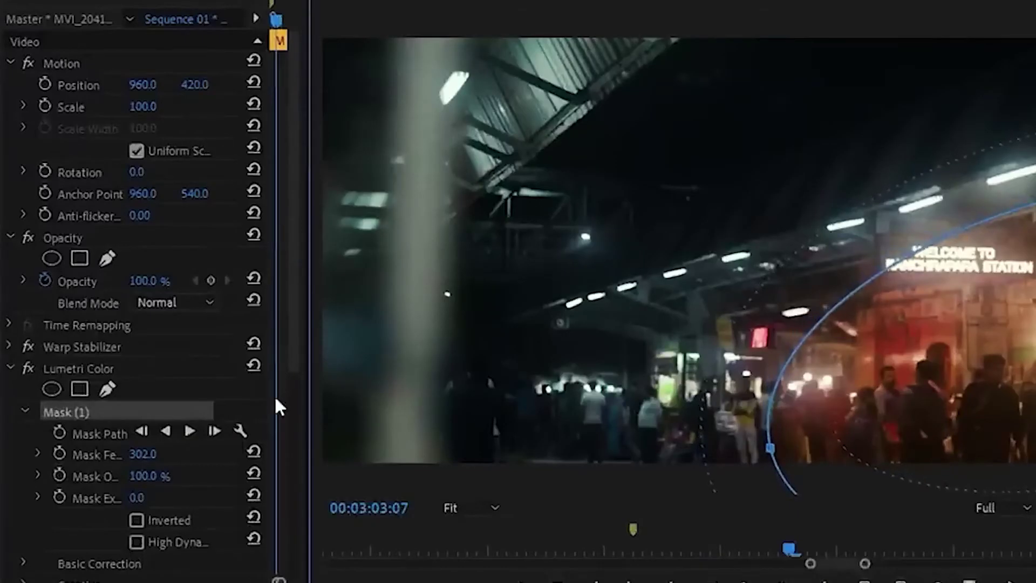
pyautogui.hotkey('ctrl', 'v')
pyautogui.moveTo(98, 390)
pyautogui.mouseDown()
pyautogui.moveTo(94, 363)
pyautogui.moveTo(109, 370)
pyautogui.moveTo(100, 407)
pyautogui.mouseUp()
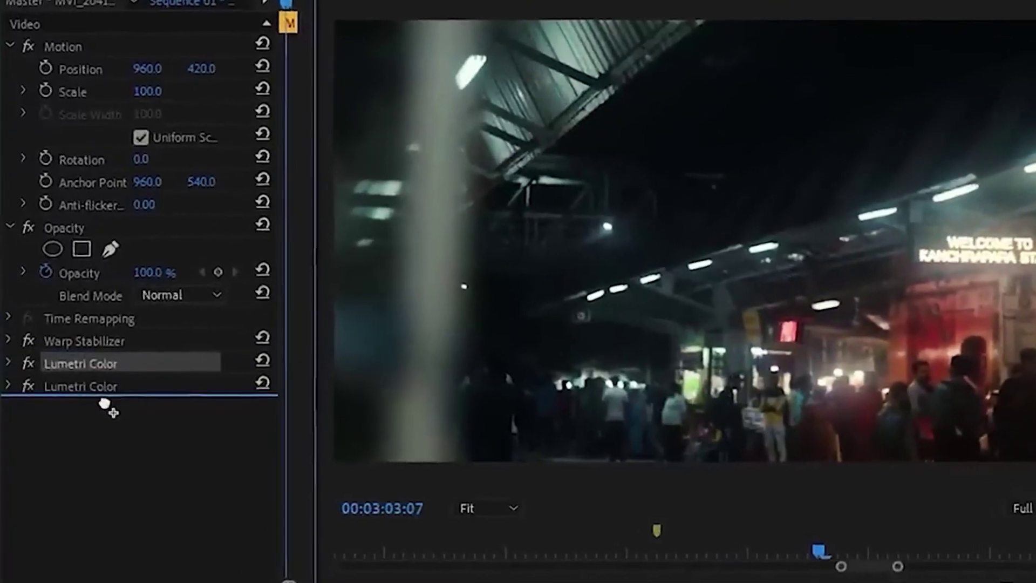